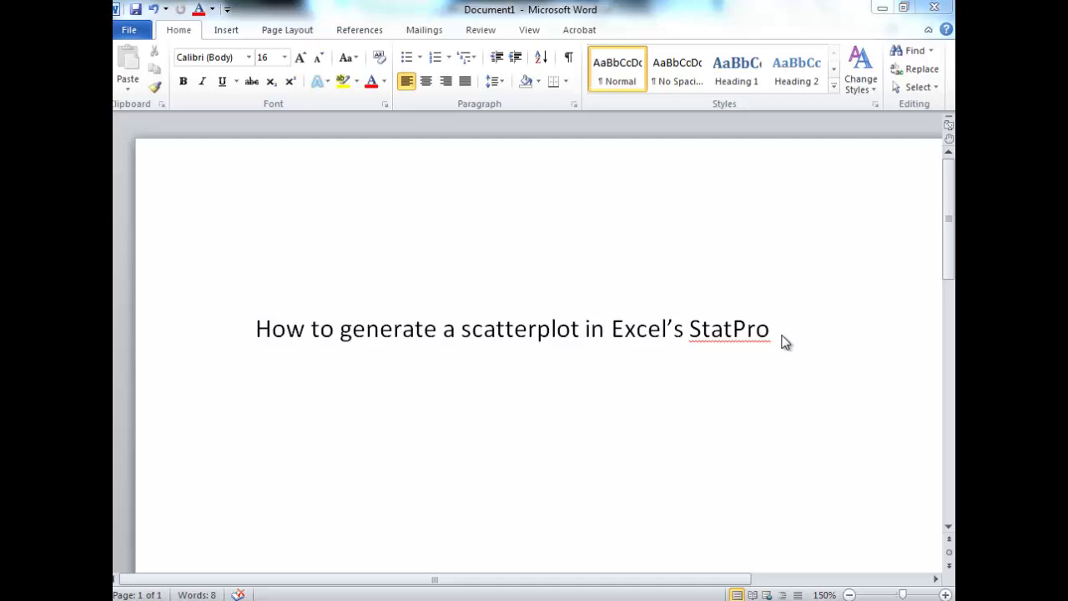
# Step: Switch to the Drugstore Sales workbook in Excel and colour the Pharmex.xls text in cell E10 red
pyautogui.press('Home')
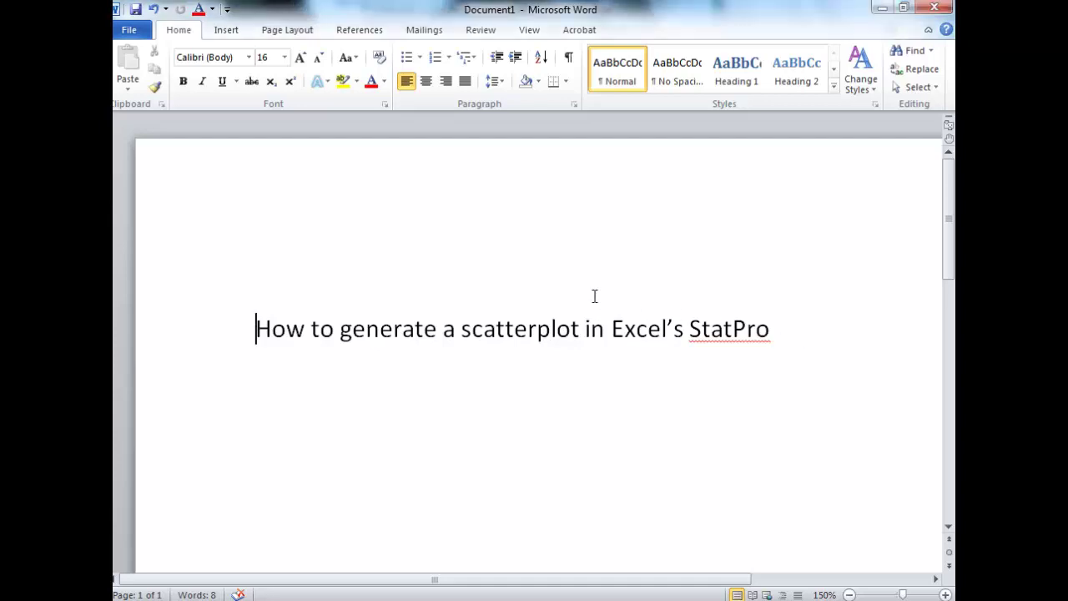
pyautogui.hotkey('alt', 'Tab')
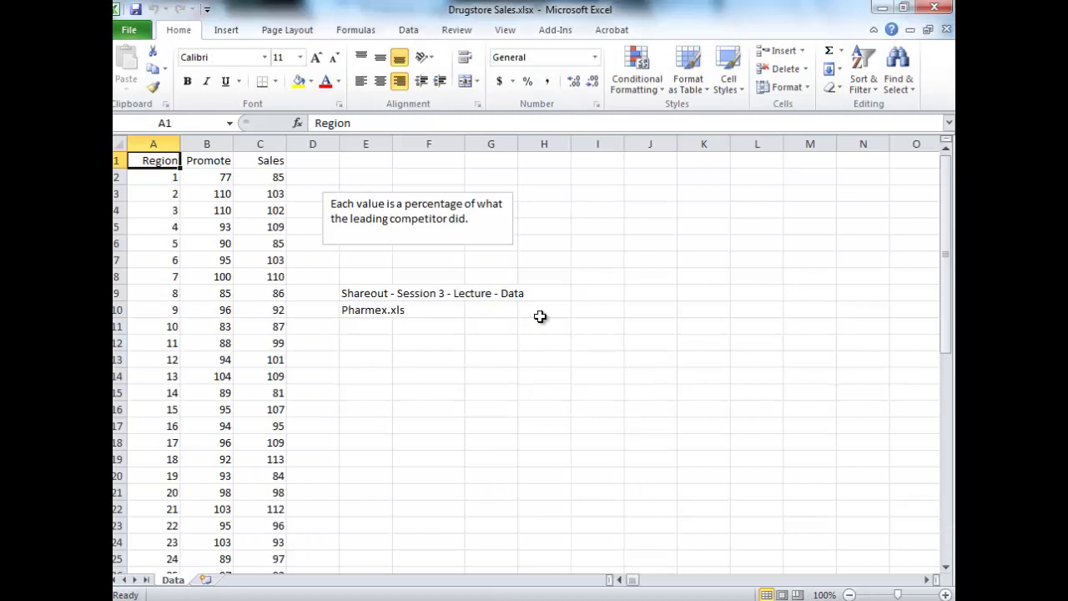
pyautogui.click(349, 310)
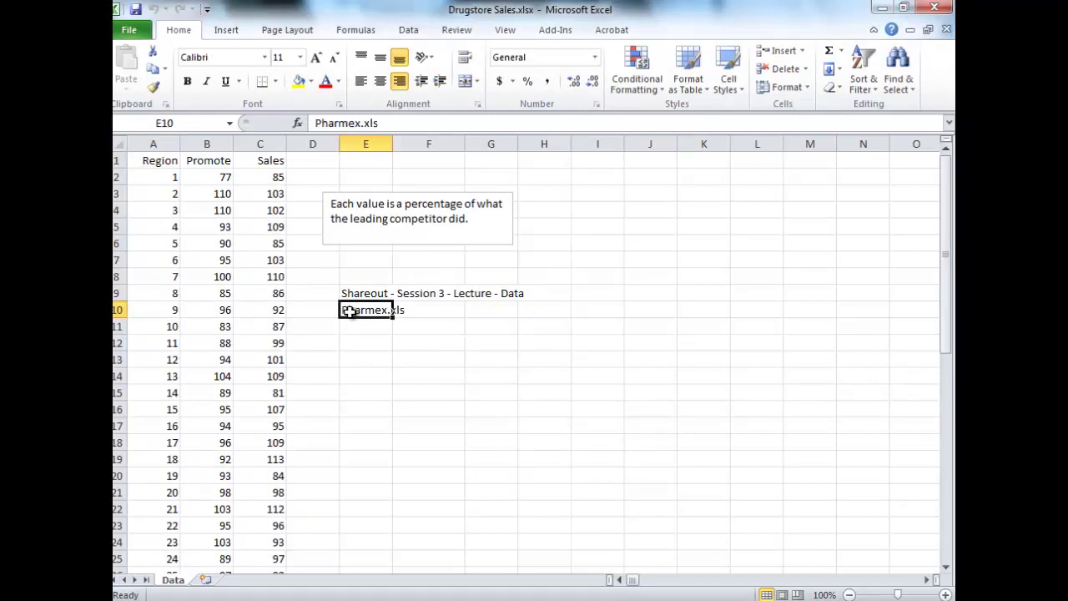
pyautogui.click(325, 84)
pyautogui.click(457, 342)
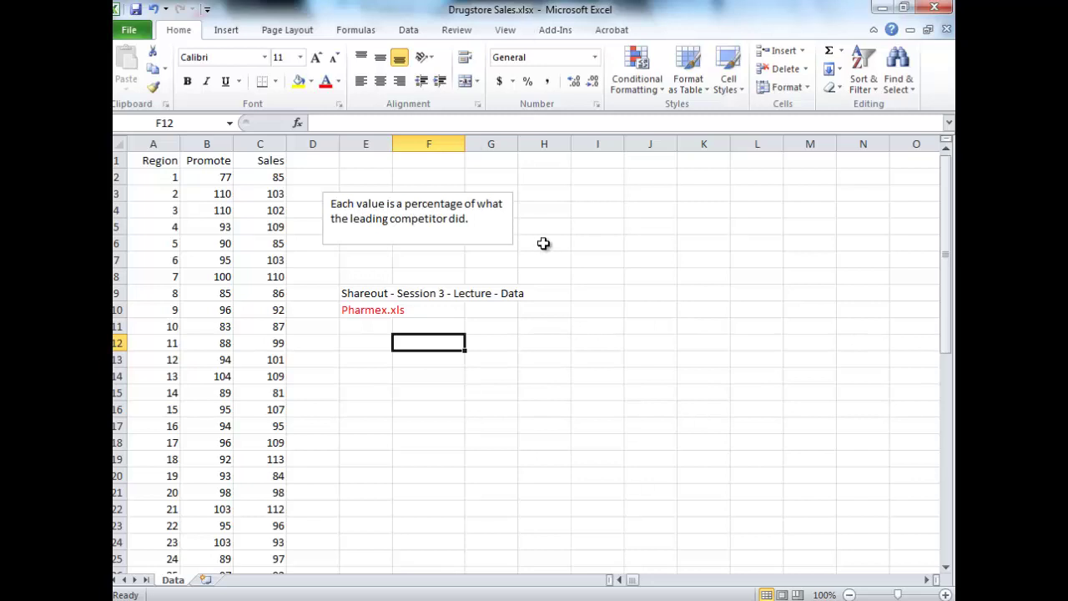
# Step: Enlarge the worksheet view to 130% and return to the Region header in cell A1
pyautogui.click(946, 593)
pyautogui.click(945, 594)
pyautogui.click(946, 593)
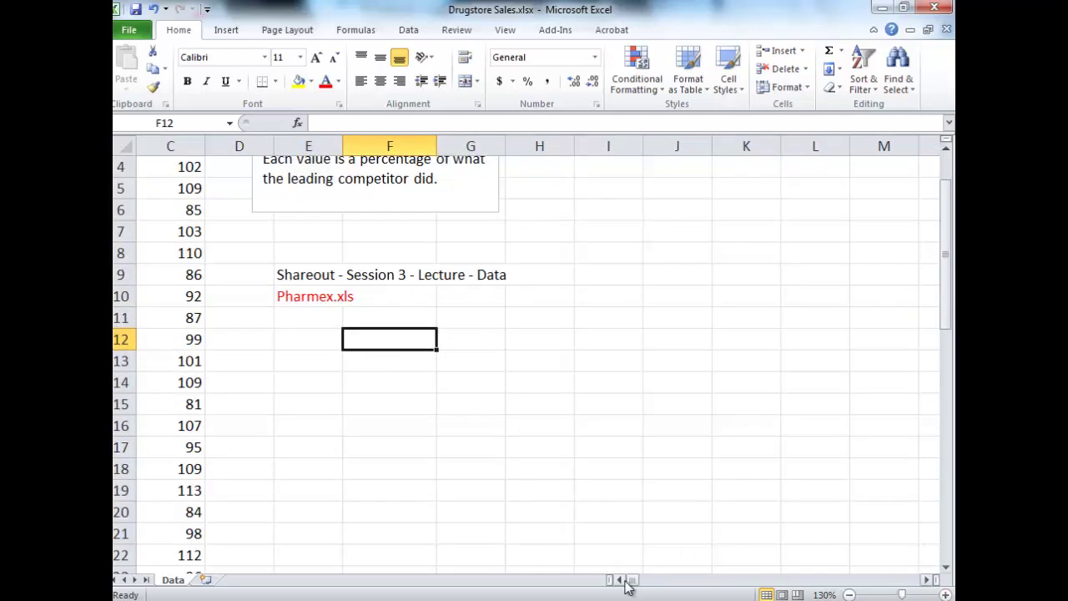
pyautogui.click(381, 484)
pyautogui.press('Left')
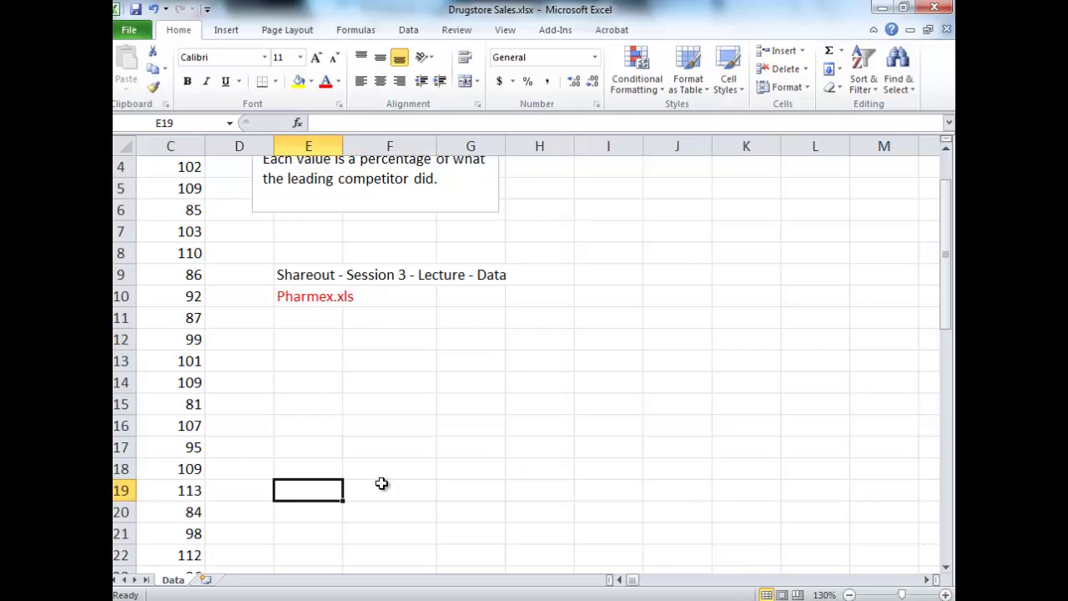
pyautogui.press('Left')
pyautogui.press('Left')
pyautogui.press('Left')
pyautogui.press('Left')
pyautogui.press('Up')
pyautogui.press('Up')
pyautogui.press('Up')
pyautogui.press('Up')
pyautogui.press('Up')
pyautogui.press('Up')
pyautogui.press('Up')
pyautogui.press('Up')
pyautogui.press('Up')
pyautogui.press('Up')
pyautogui.press('Up')
pyautogui.press('Up')
pyautogui.press('Up')
pyautogui.press('Up')
pyautogui.press('Up')
pyautogui.press('Up')
pyautogui.press('Up')
pyautogui.press('Up')
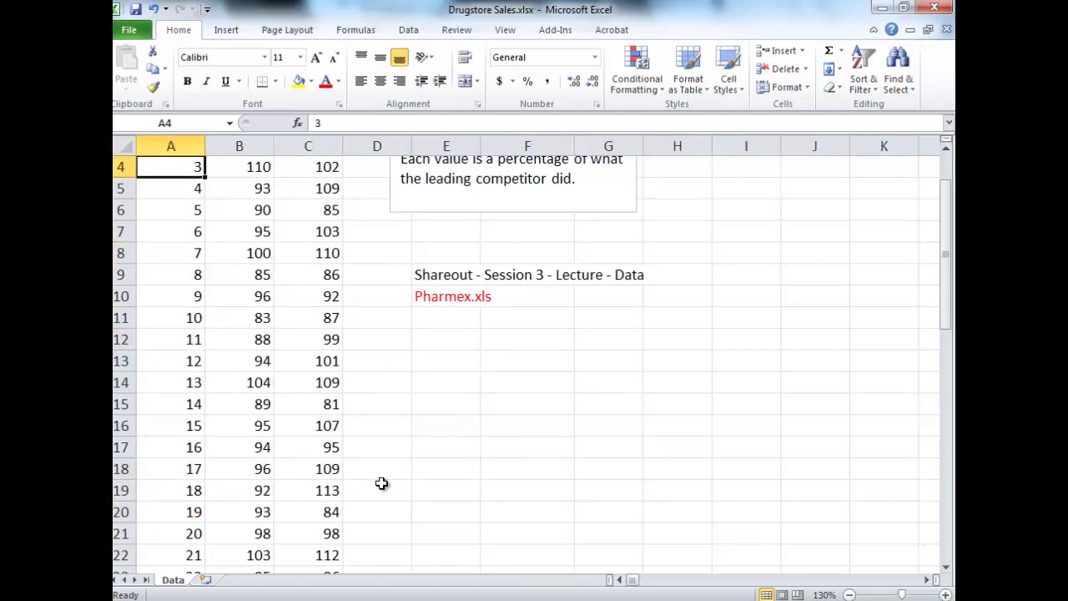
pyautogui.press('Right')
pyautogui.press('Right')
pyautogui.press('Left')
pyautogui.press('Left')
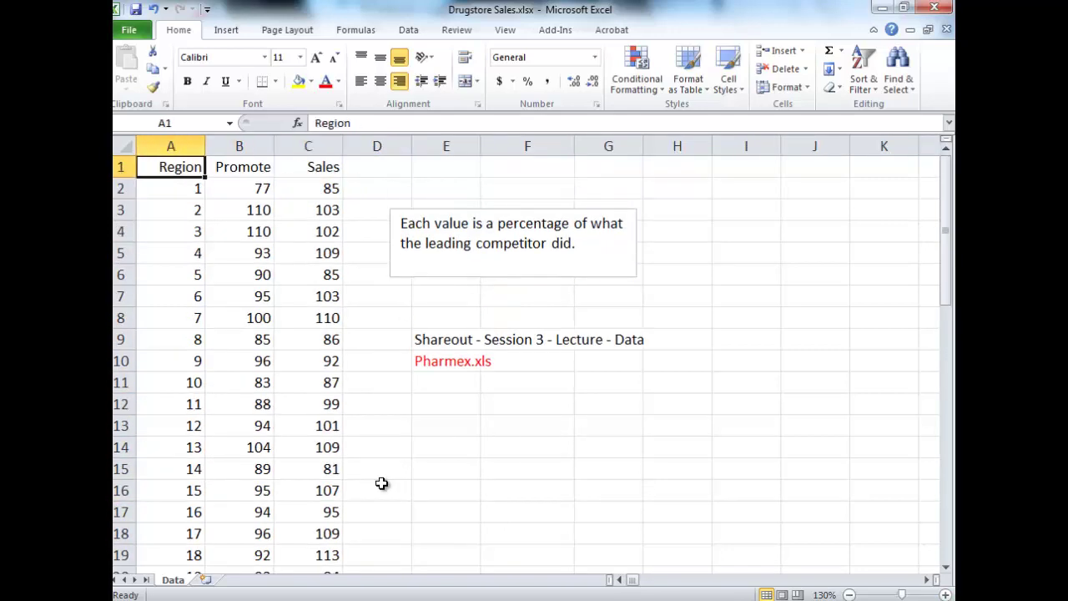
# Step: Examine the Region, Promote and Sales columns, comparing the first region's values with the note about the leading competitor
pyautogui.press('Down')
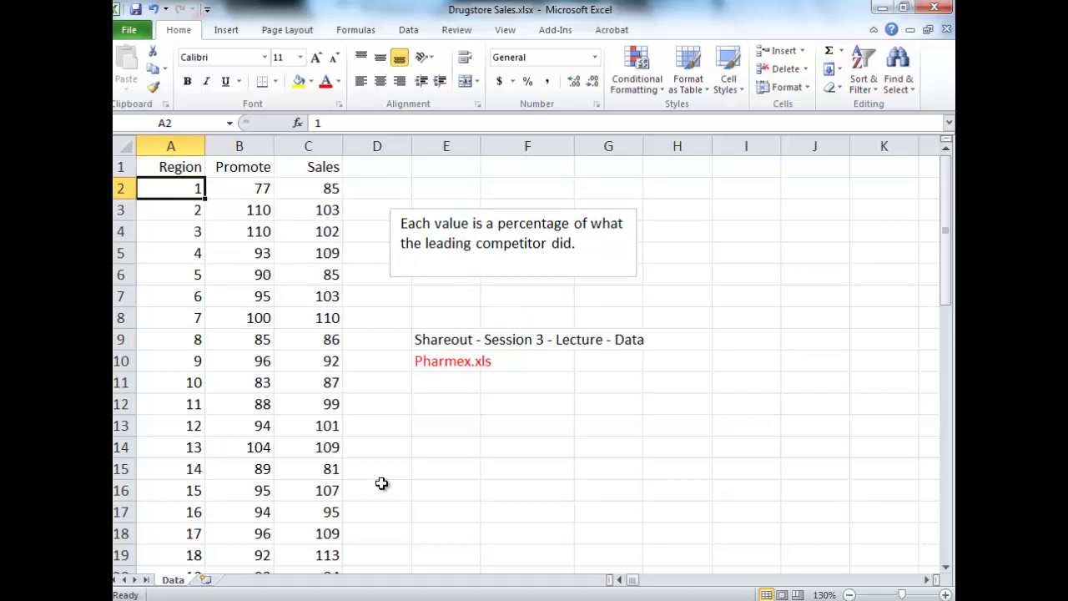
pyautogui.press('Down')
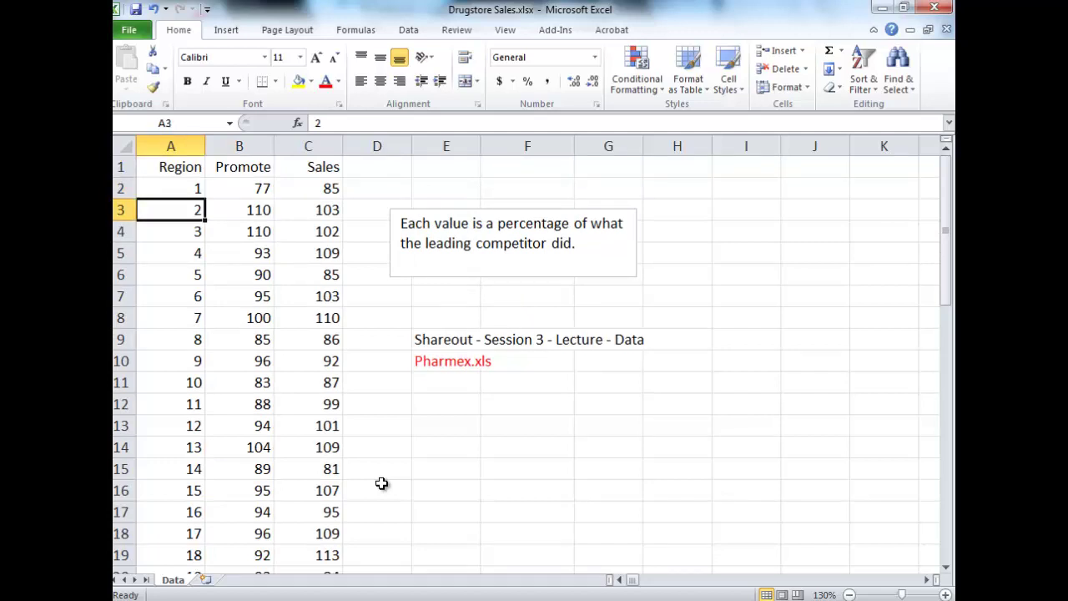
pyautogui.press('Up')
pyautogui.press('Up')
pyautogui.press('Right')
pyautogui.press('Right')
pyautogui.press('Left')
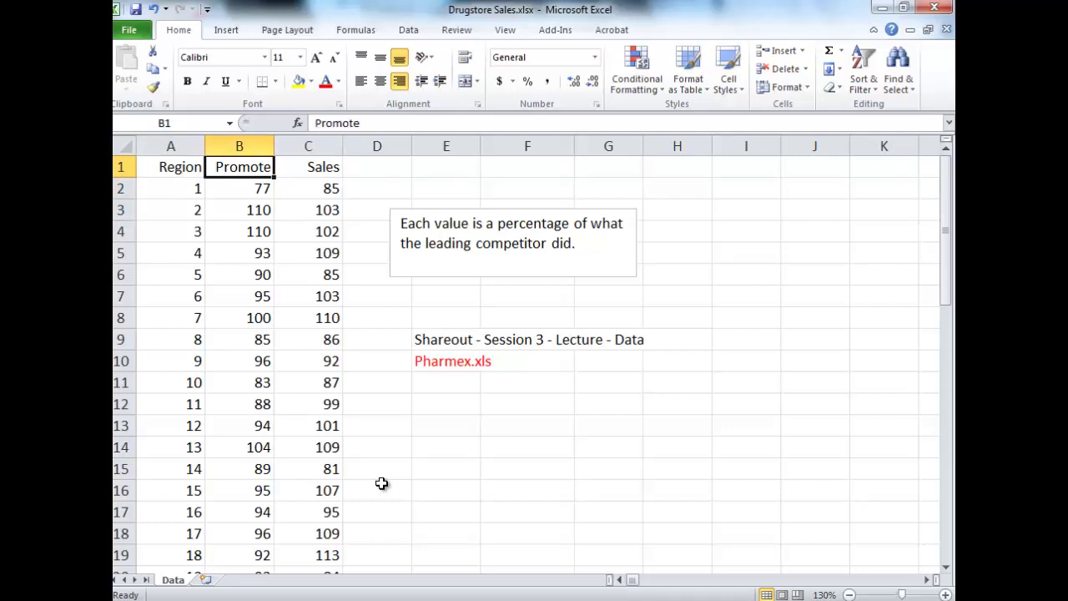
pyautogui.press('Down')
pyautogui.hotkey('shift', 'Right')
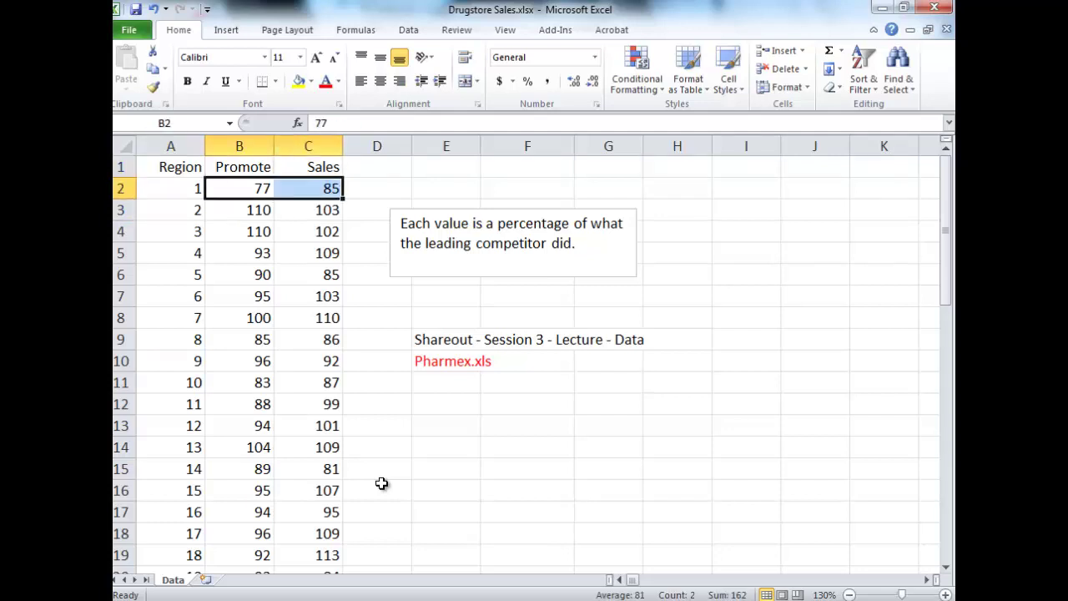
pyautogui.press('Left')
pyautogui.press('Right')
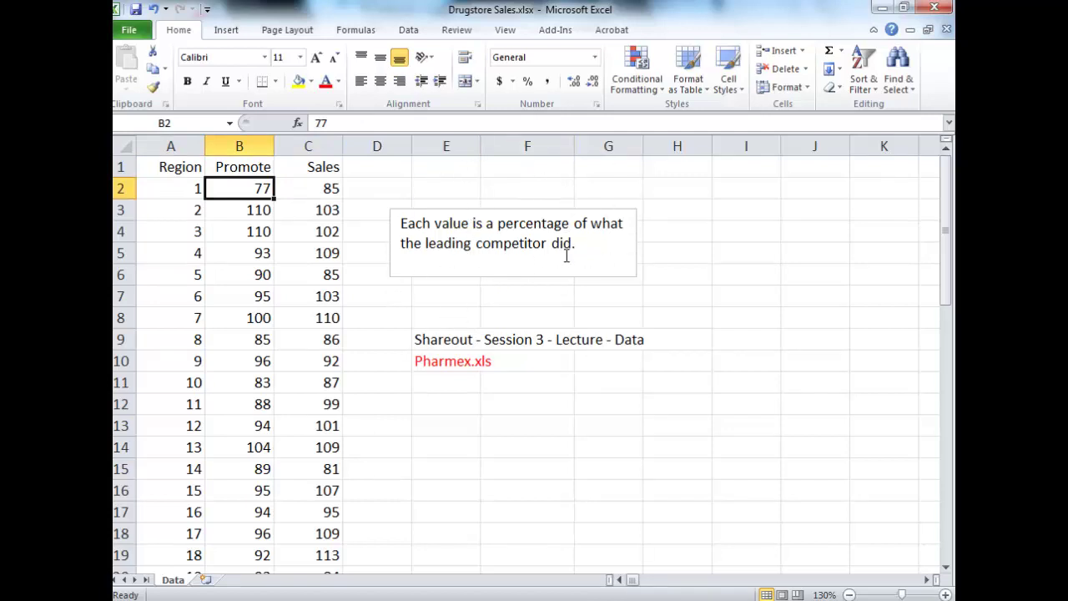
pyautogui.click(175, 198)
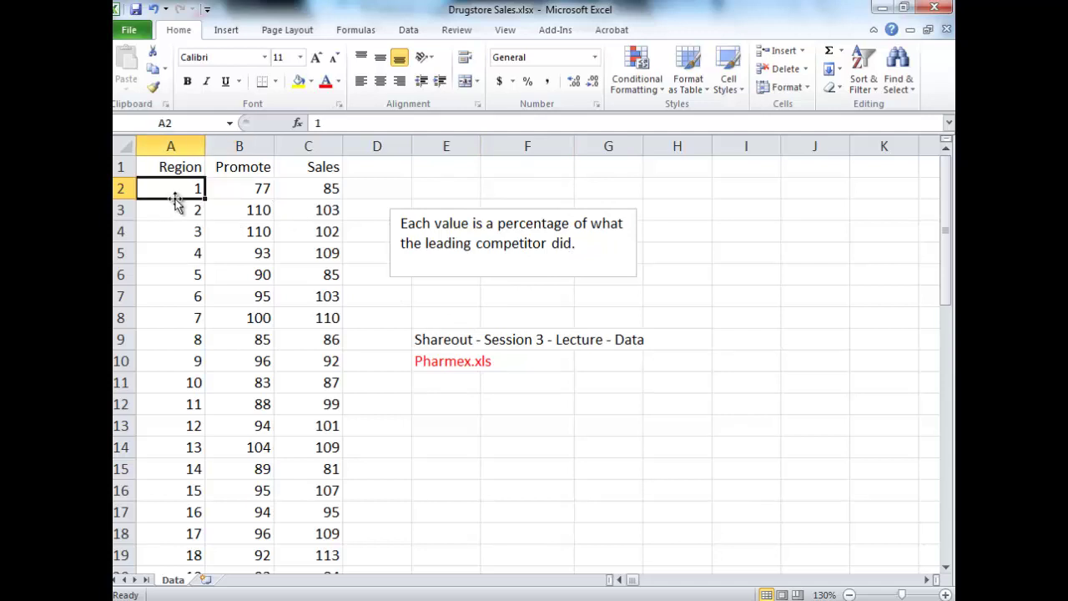
pyautogui.press('Right')
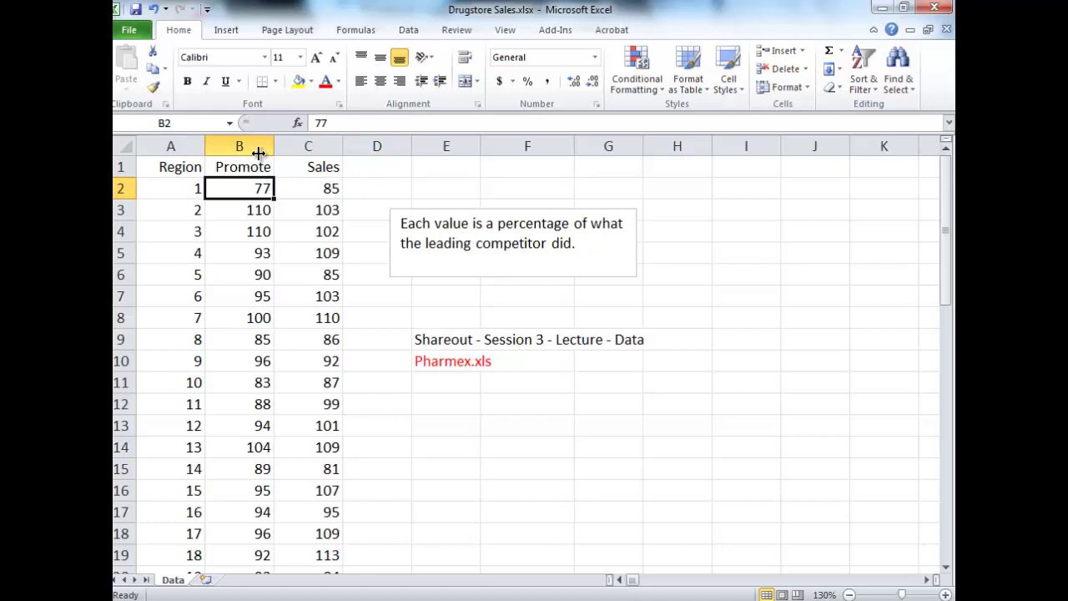
# Step: Start StatPro's scatterplot procedure and accept $A$1:$C$51 as the data range
pyautogui.click(566, 31)
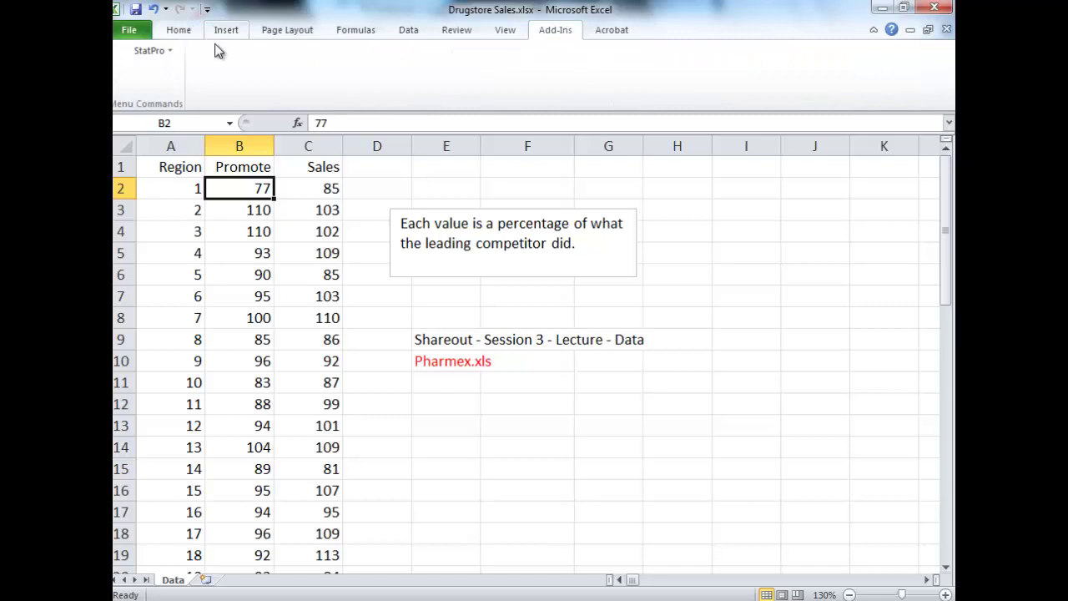
pyautogui.click(150, 52)
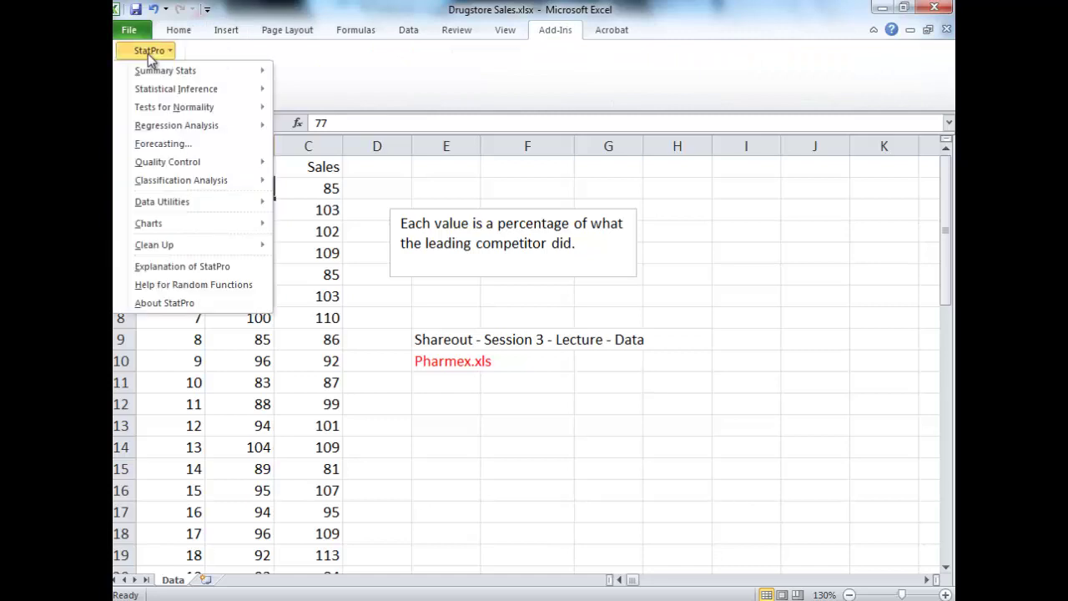
pyautogui.moveTo(183, 225)
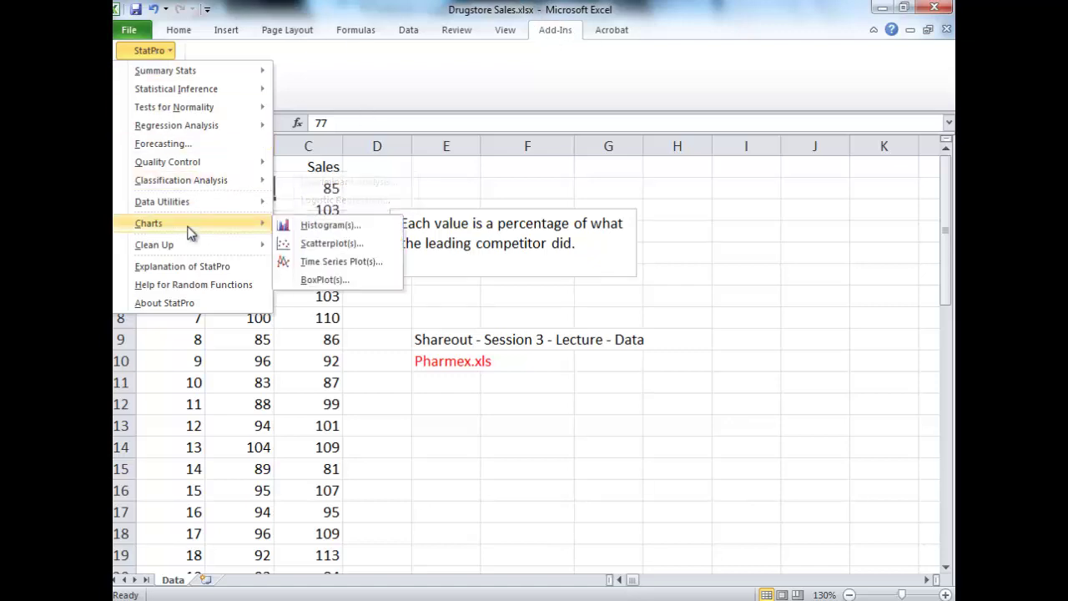
pyautogui.click(318, 244)
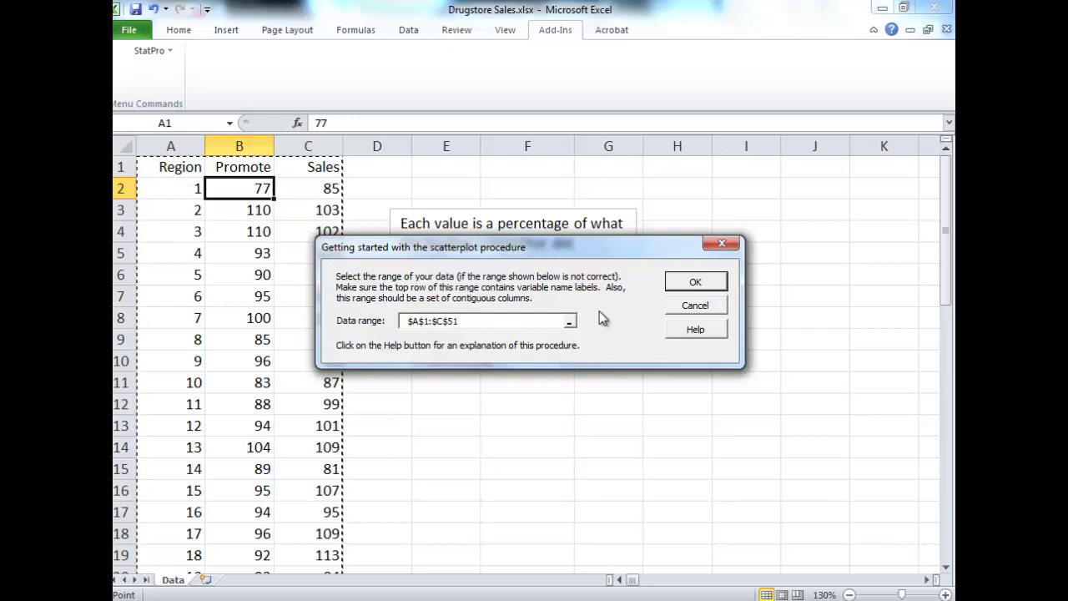
pyautogui.click(716, 282)
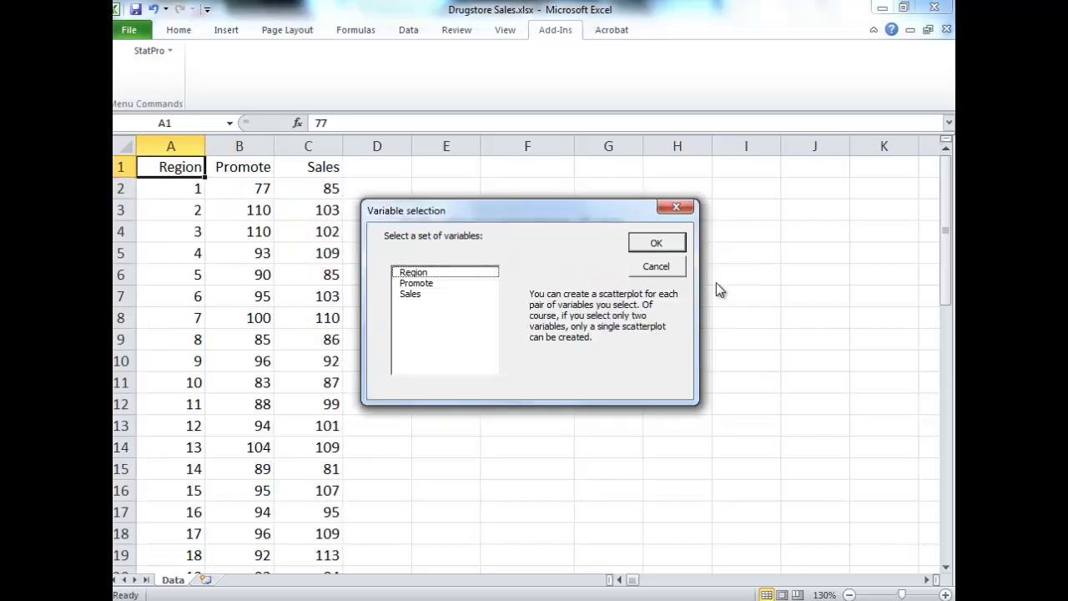
# Step: Create a scatterplot of Promote and Sales with Sales on the vertical axis, keeping the current Windows color scheme when prompted
pyautogui.click(456, 284)
pyautogui.hotkey('shift', 'Down')
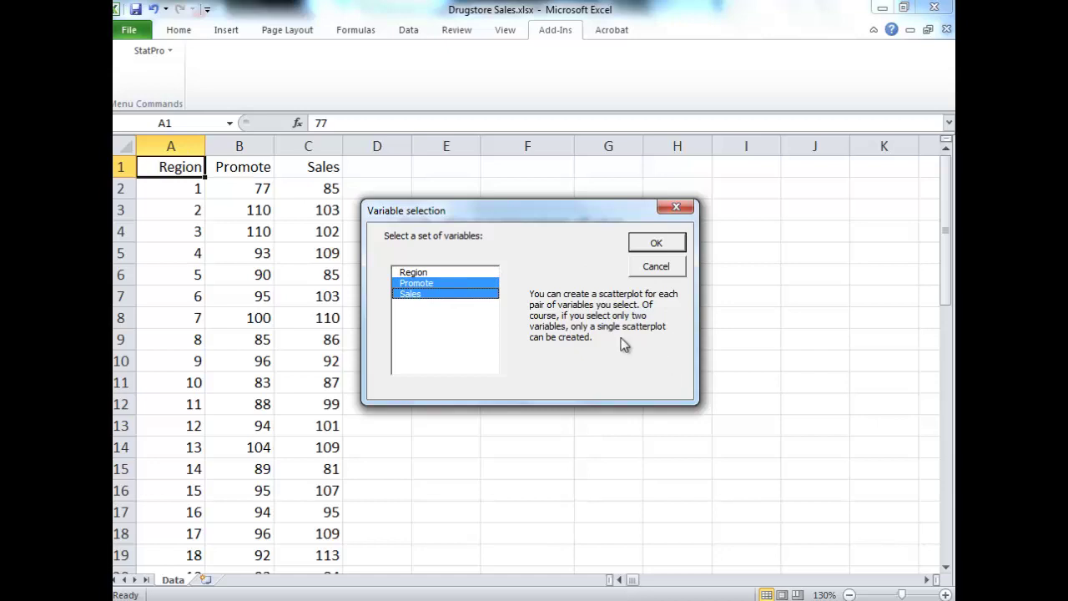
pyautogui.click(655, 243)
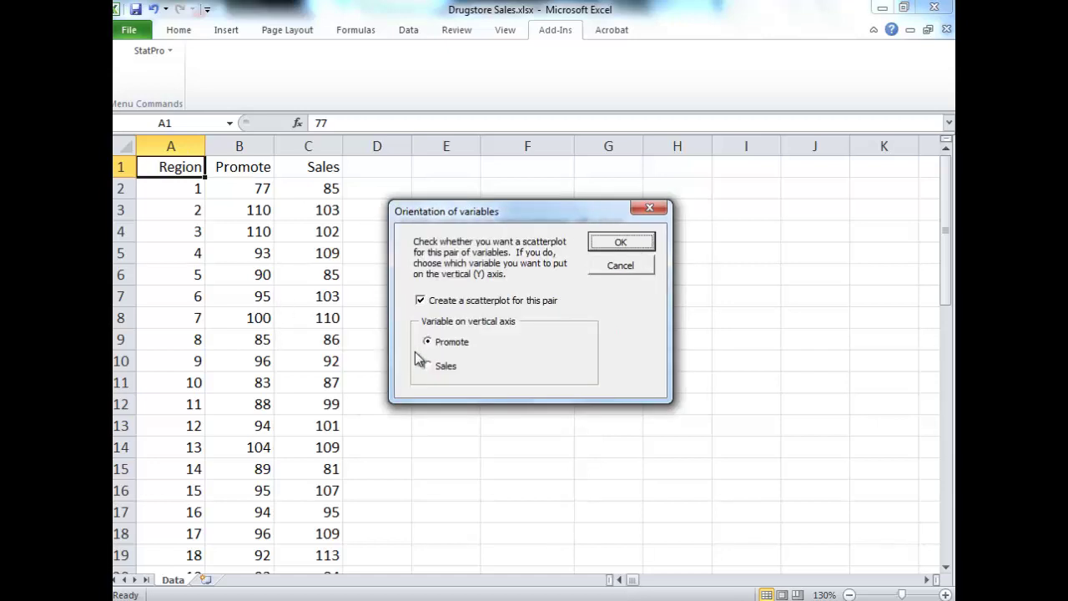
pyautogui.click(428, 367)
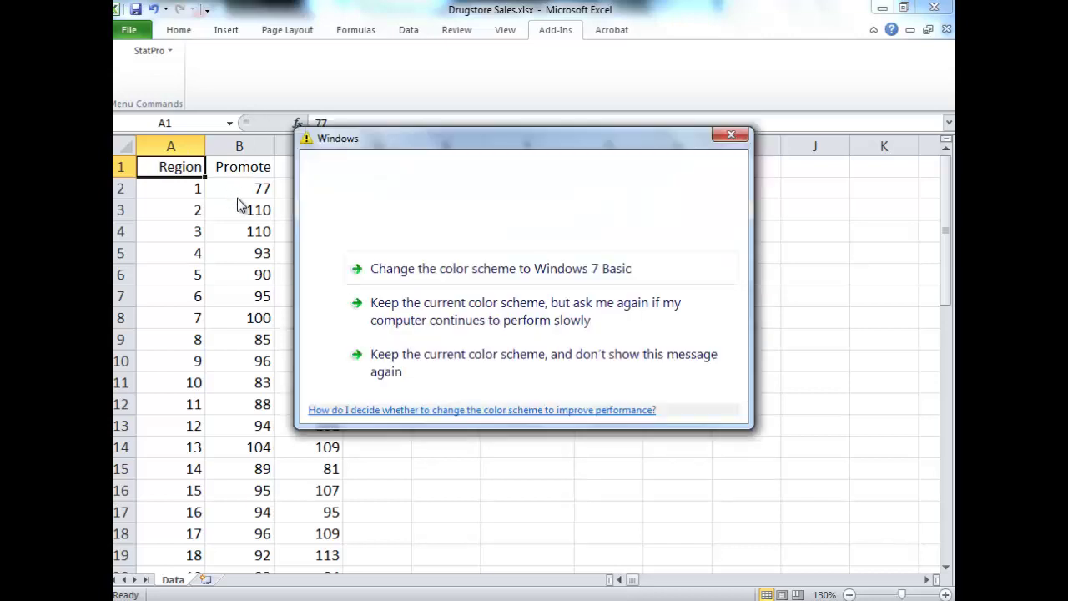
pyautogui.click(417, 381)
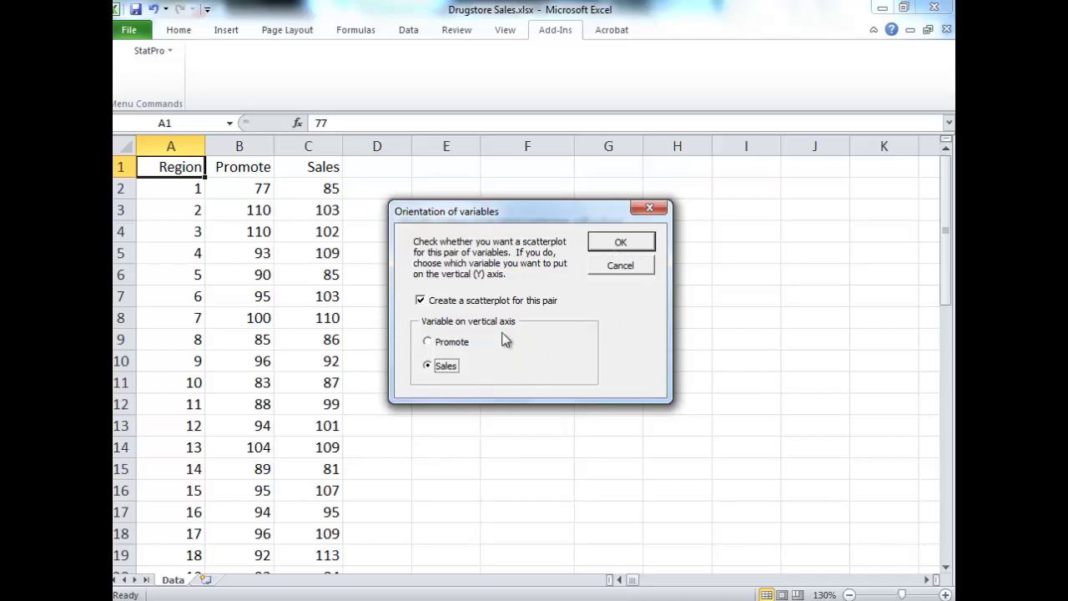
pyautogui.click(618, 243)
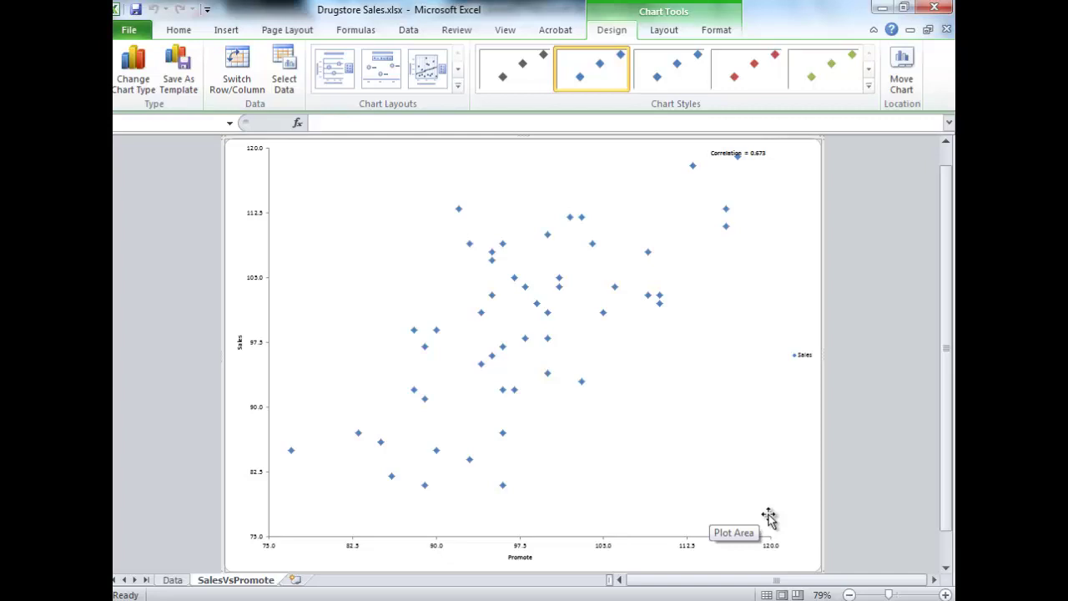
# Step: Set the chart's correlation label to 12 pt and enlarge its text box so the text fits on one line
pyautogui.scroll(1, 769, 518)
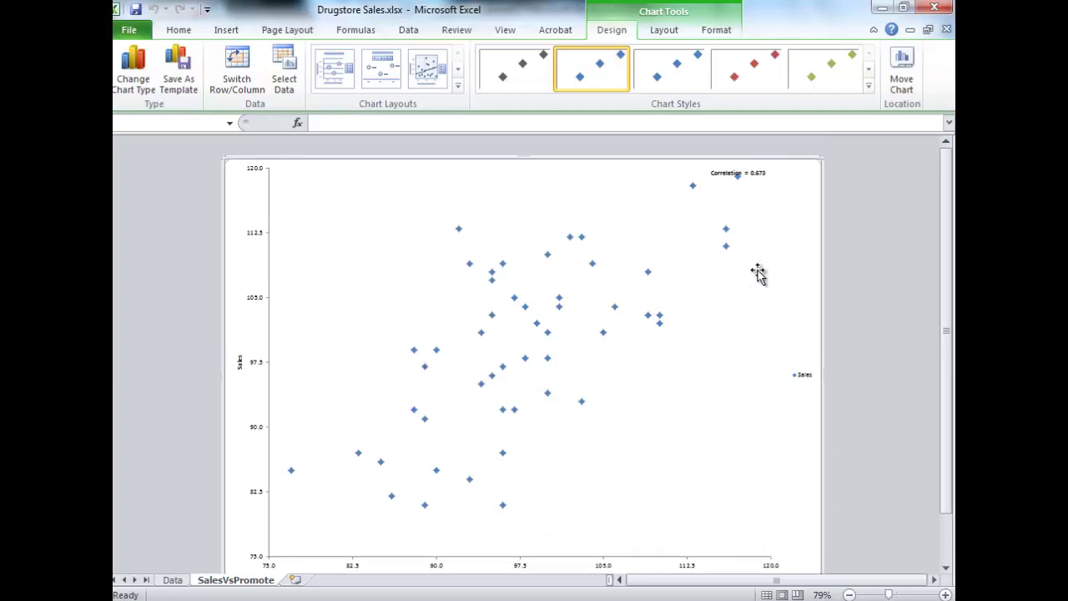
pyautogui.click(710, 176)
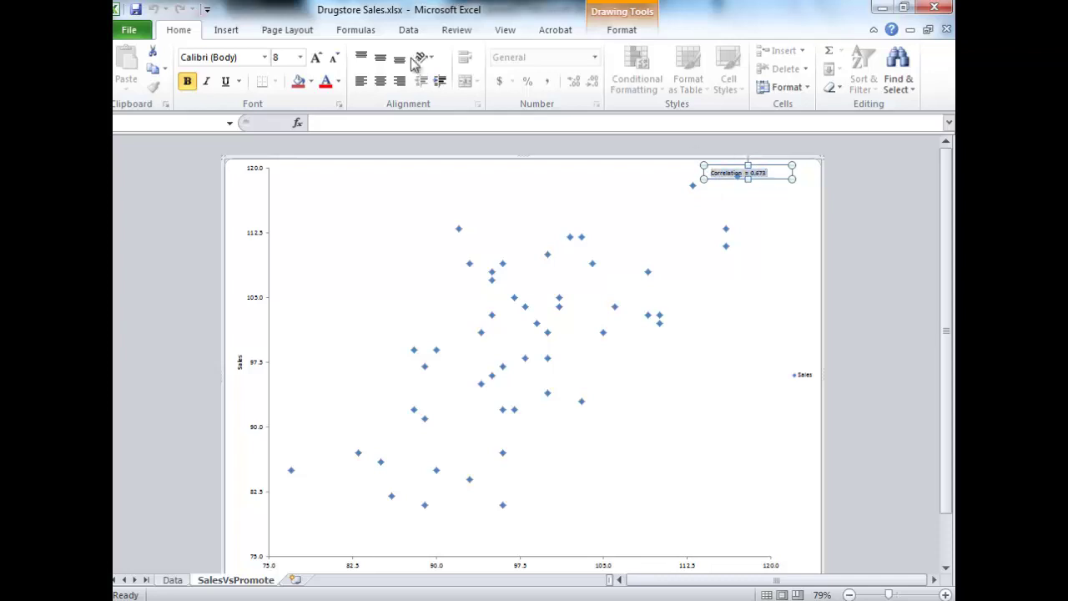
pyautogui.click(315, 58)
pyautogui.click(300, 58)
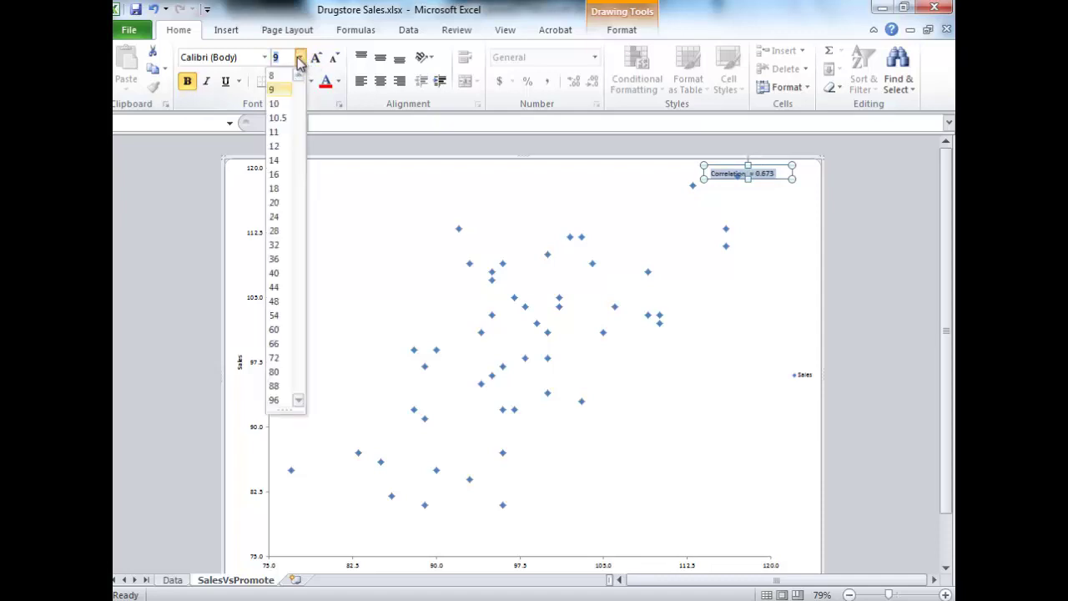
pyautogui.click(273, 147)
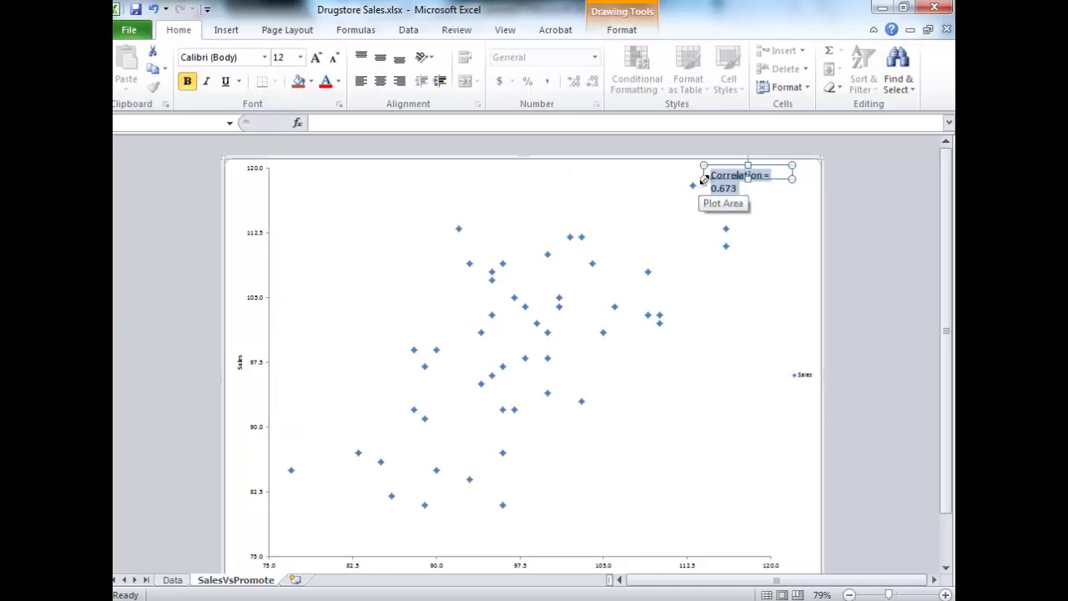
pyautogui.moveTo(703, 179); pyautogui.dragTo(629, 179)
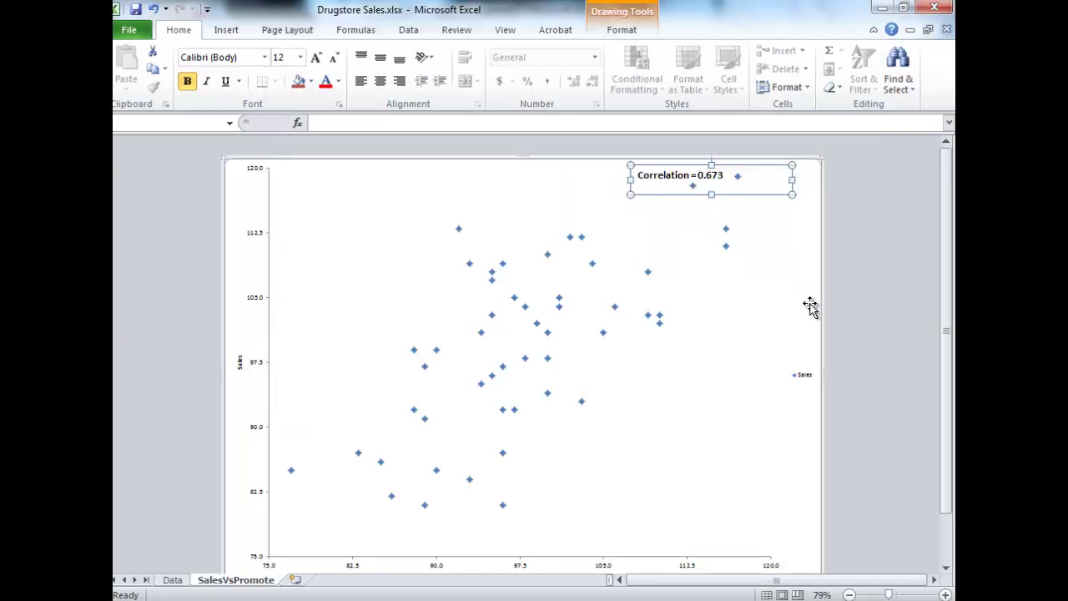
# Step: Delete the chart legend and set the vertical axis title Sales to 12 pt
pyautogui.click(803, 377)
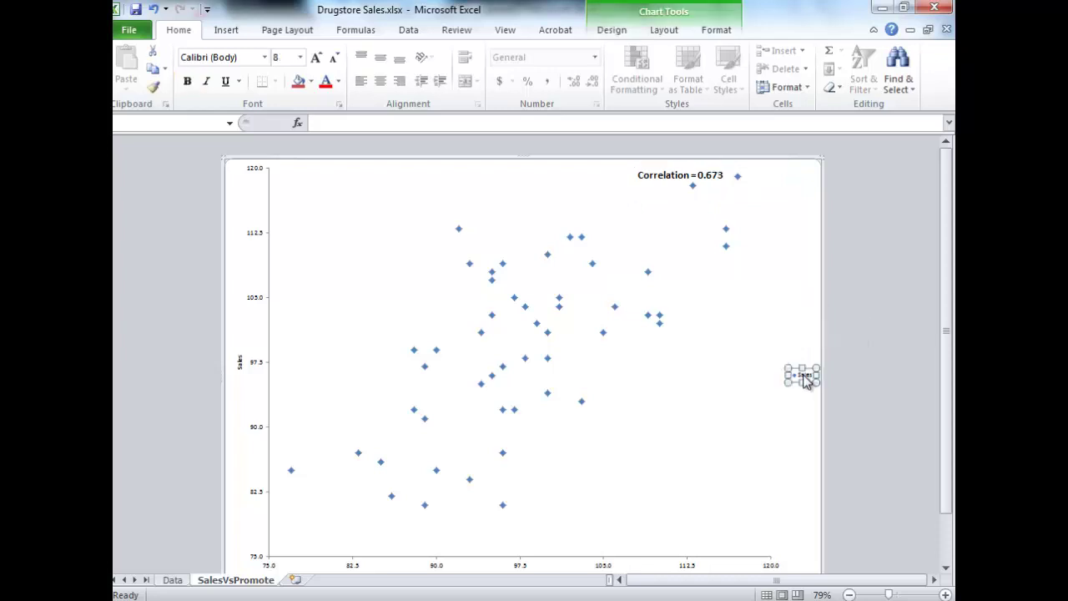
pyautogui.press('Delete')
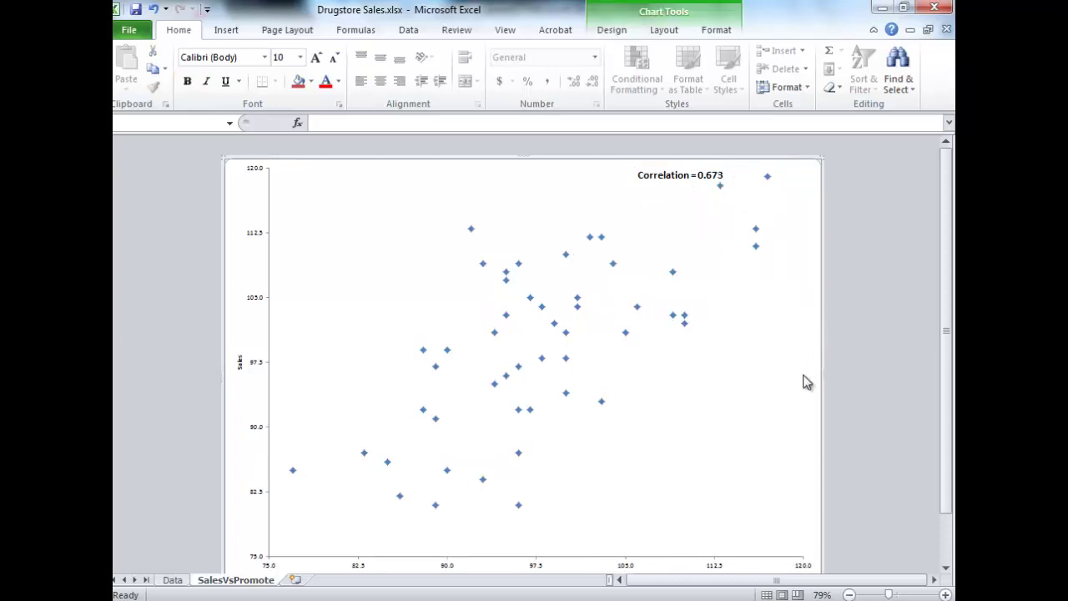
pyautogui.click(242, 362)
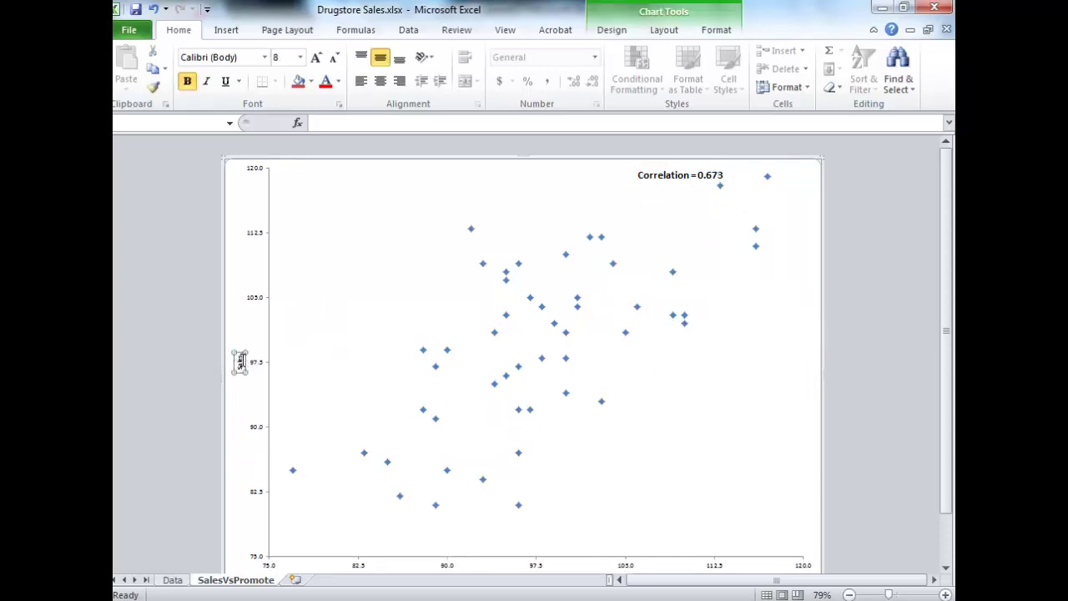
pyautogui.click(280, 57)
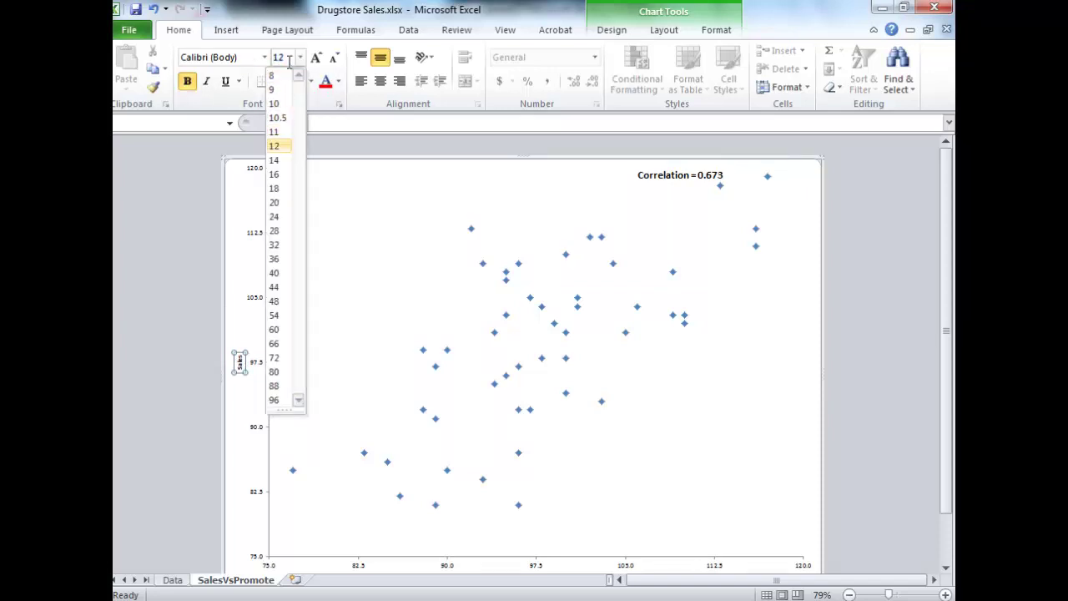
pyautogui.click(275, 146)
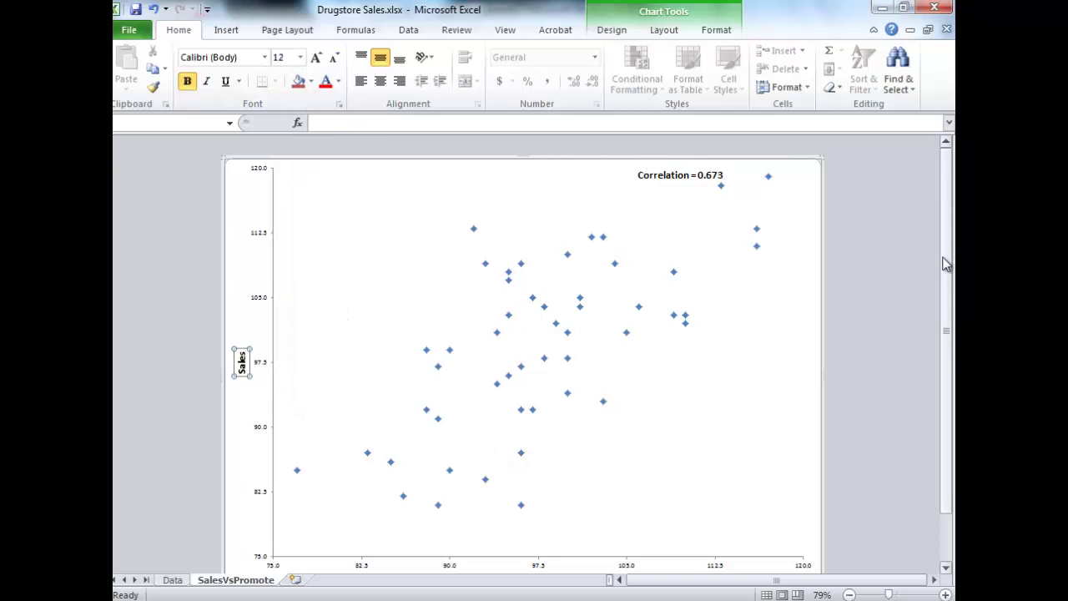
# Step: Set the horizontal axis title Promote to 14 pt and deselect the chart
pyautogui.moveTo(946, 262); pyautogui.dragTo(941, 282)
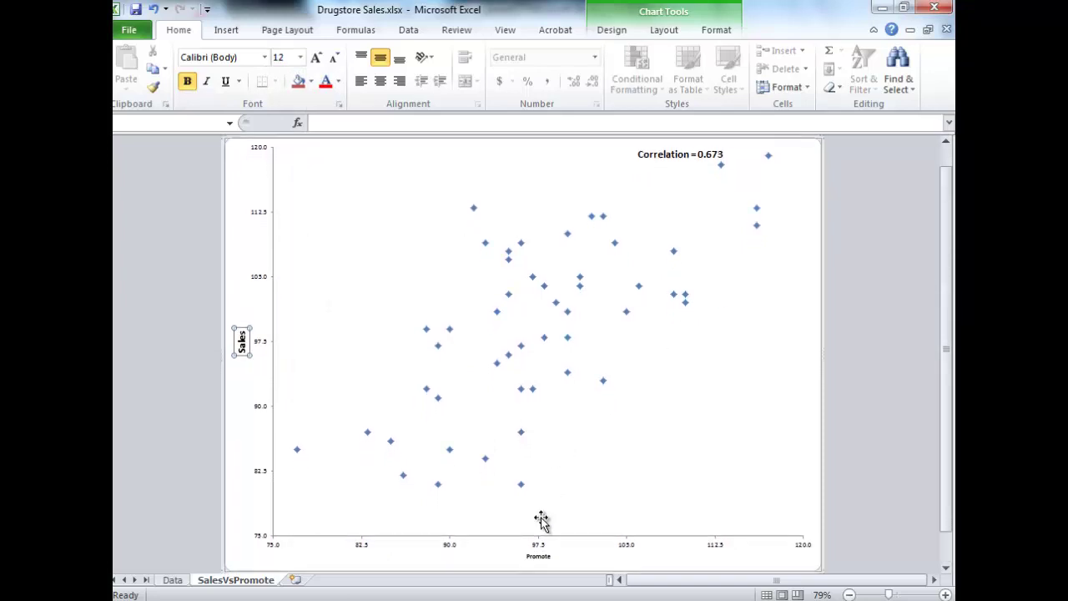
pyautogui.click(526, 558)
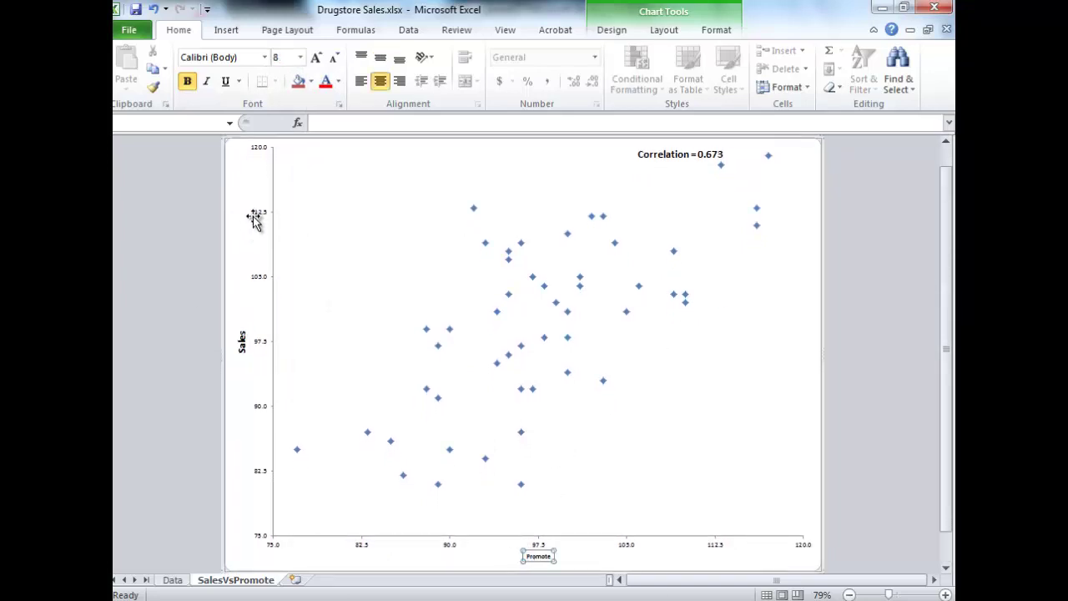
pyautogui.click(302, 57)
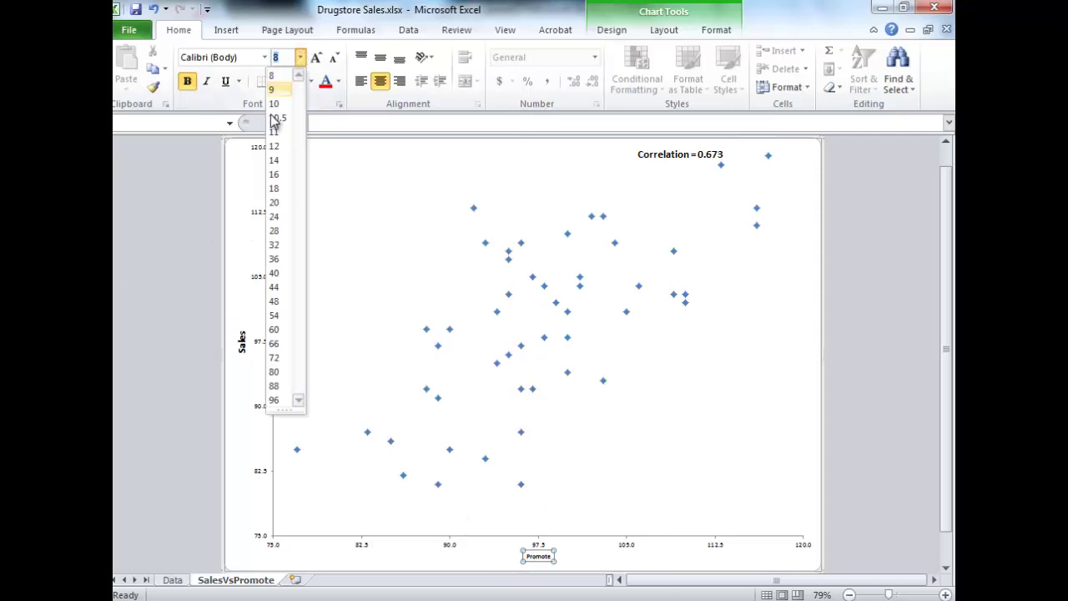
pyautogui.click(274, 160)
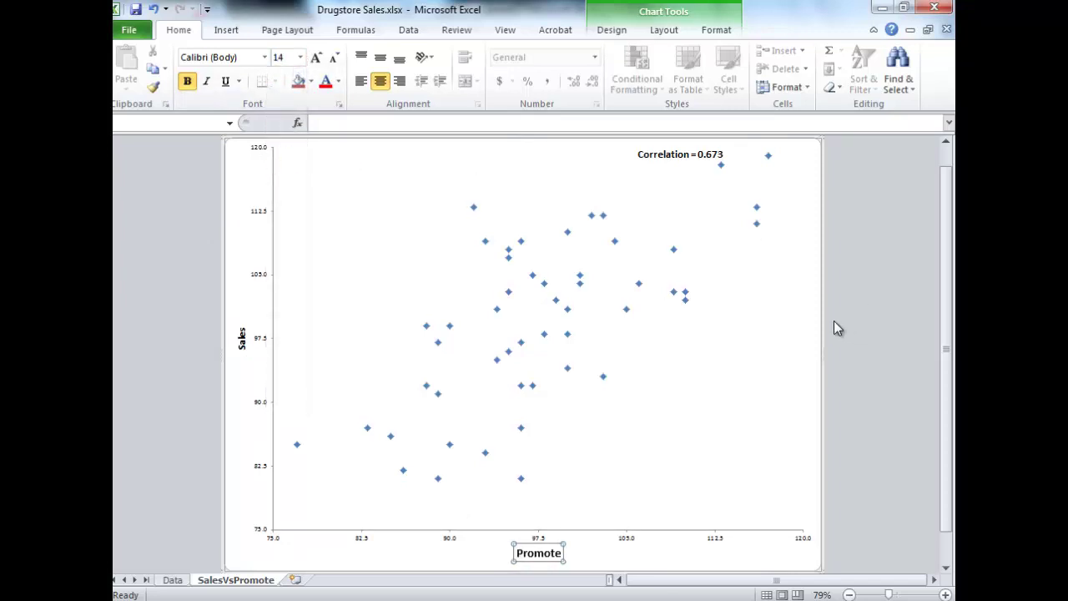
pyautogui.click(868, 344)
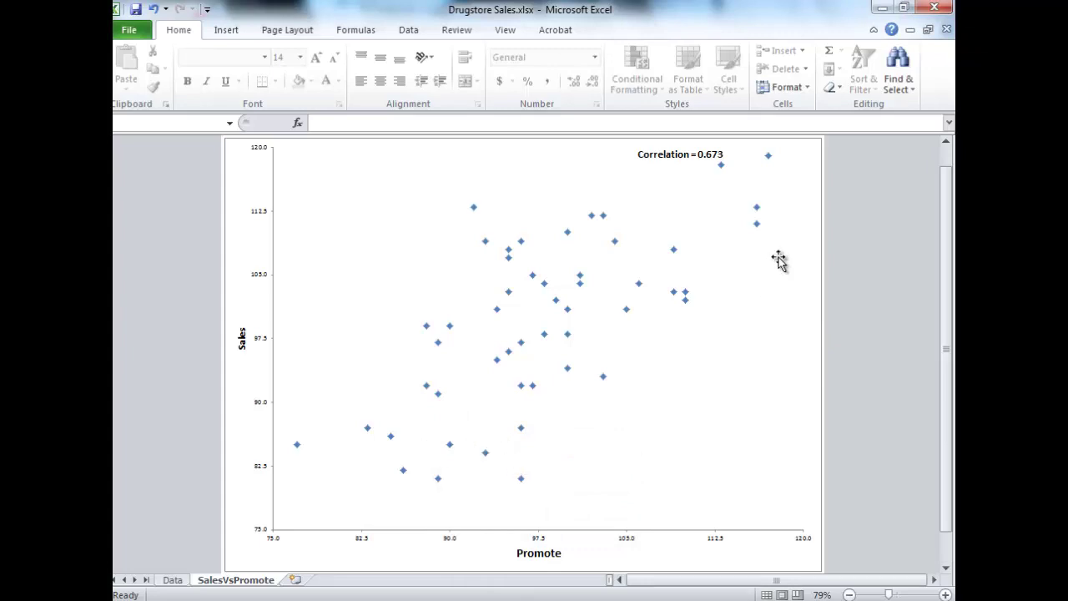
# Step: Append "= r" to the end of the correlation label's text on the chart
pyautogui.click(709, 154)
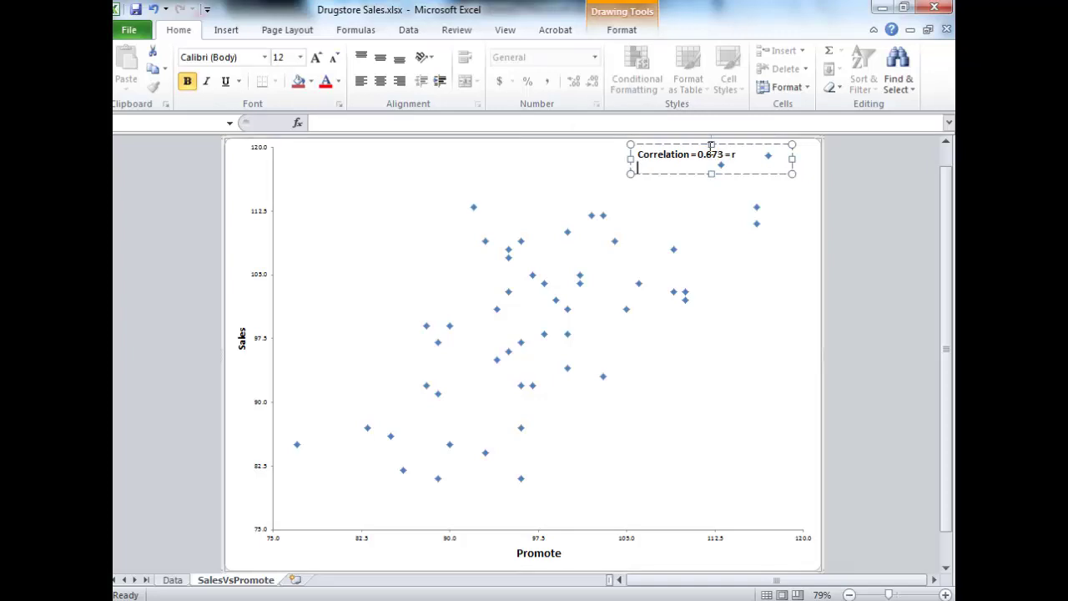
pyautogui.click(735, 258)
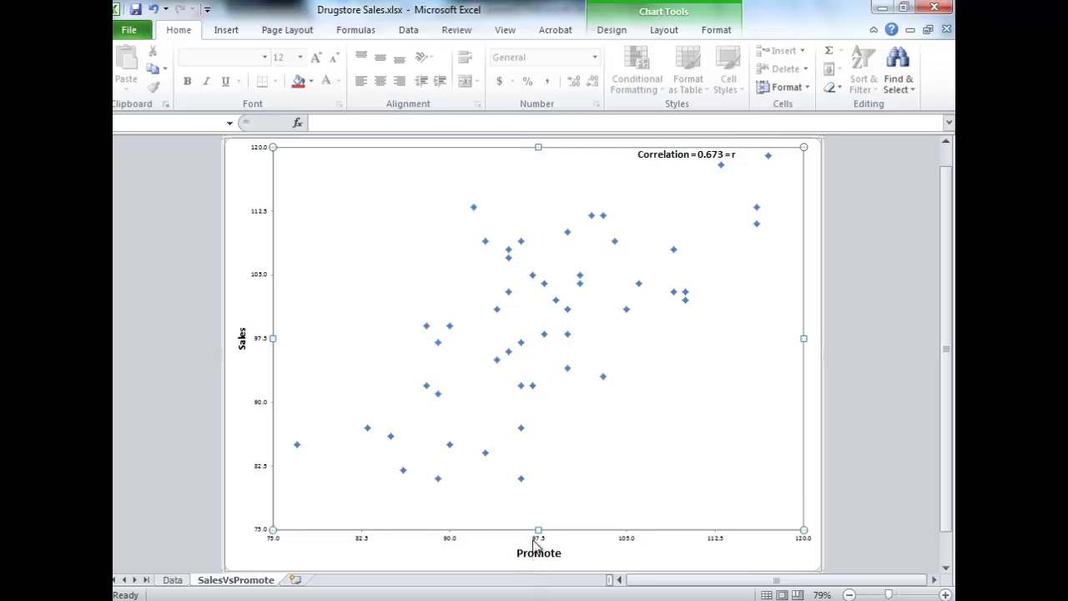
pyautogui.scroll(1, 543, 513)
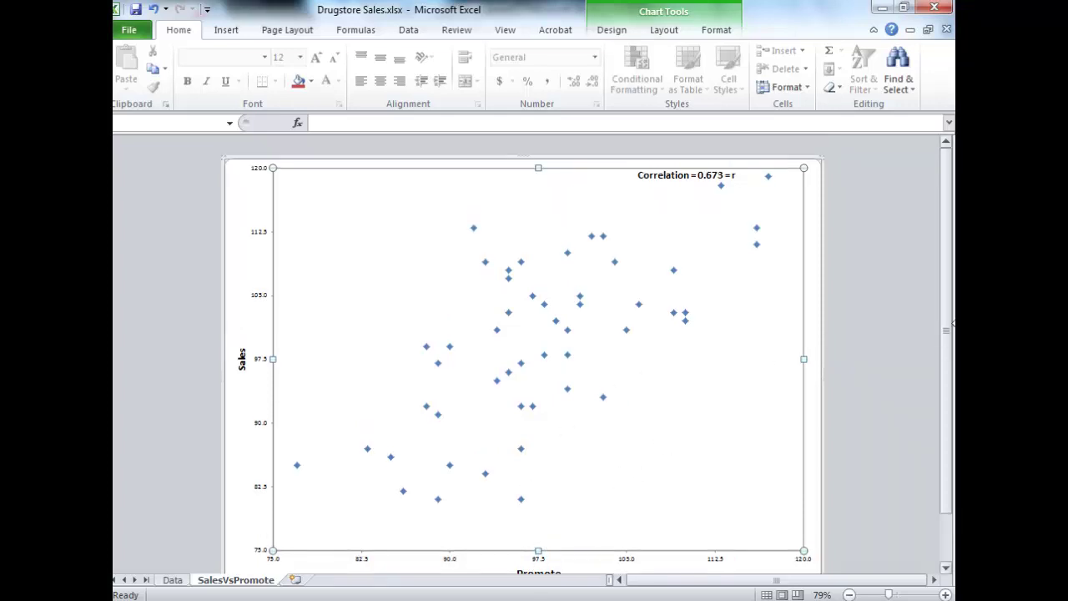
pyautogui.scroll(-1, 949, 338)
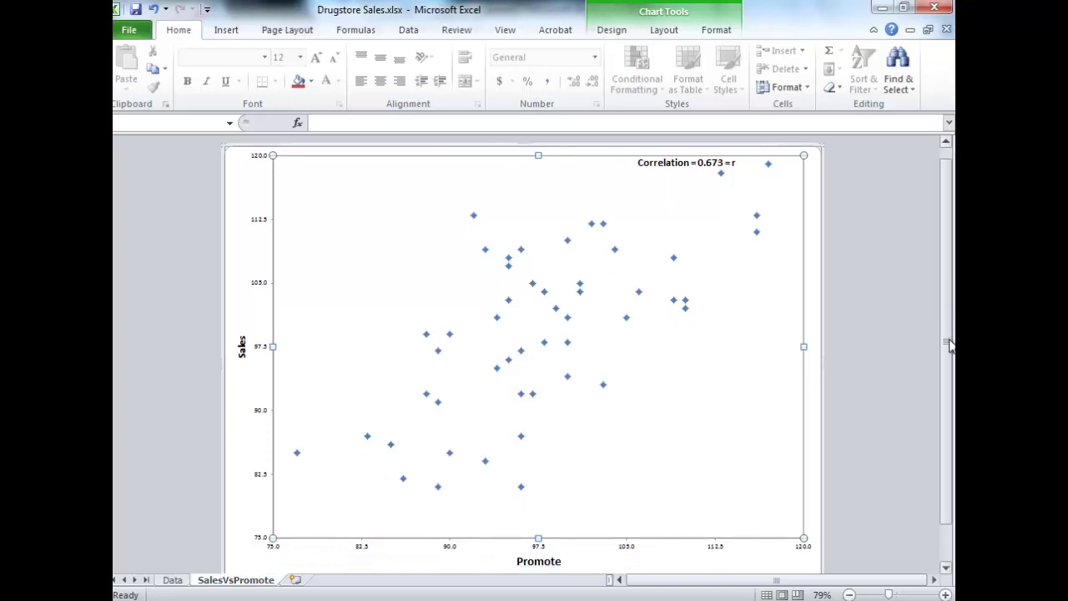